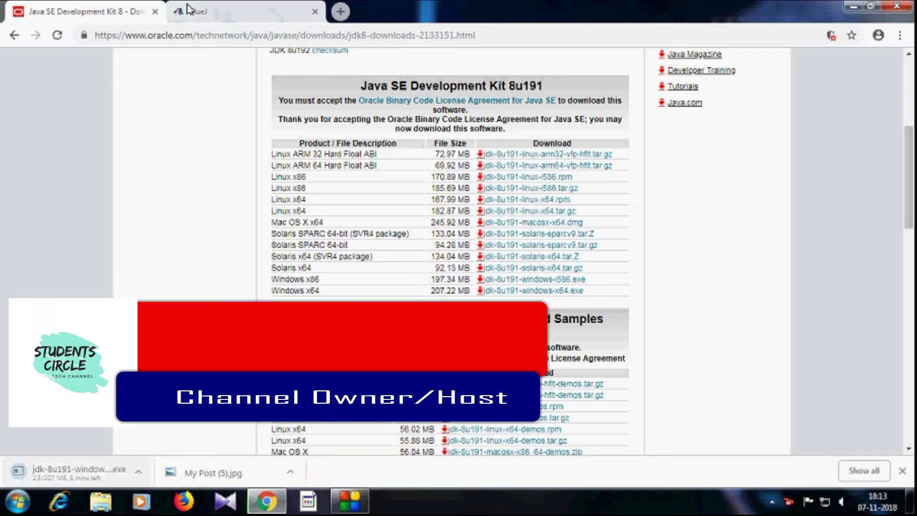
- Download the Windows installer for BlueJ 4.1.4 from the BlueJ website
click(256, 12)
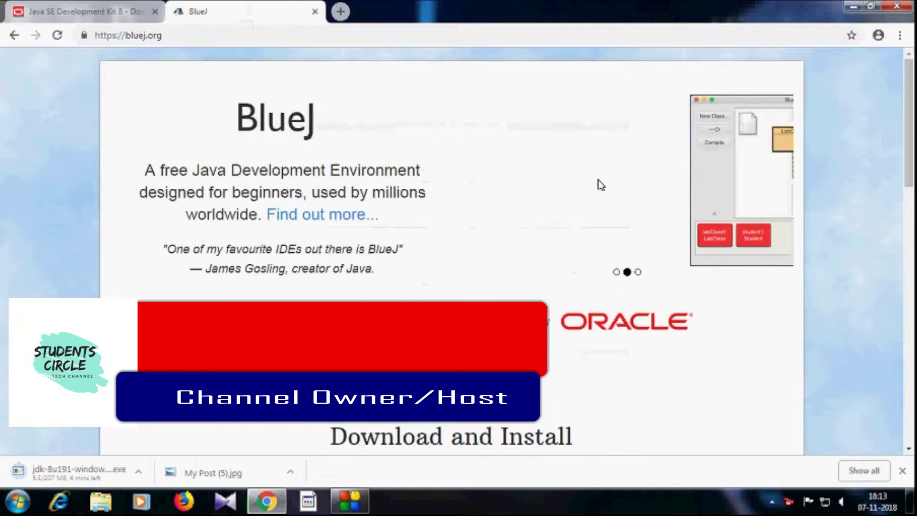
scroll(126, 306, down, 6)
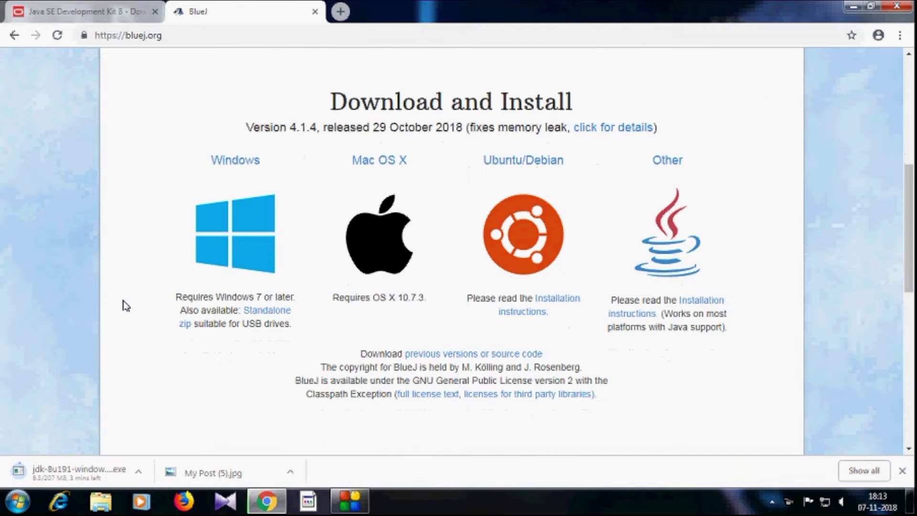
click(234, 241)
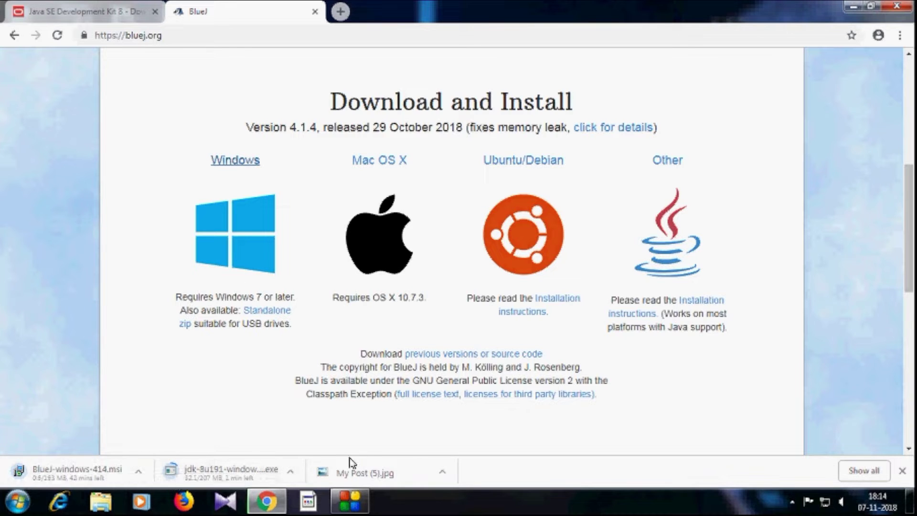
click(791, 501)
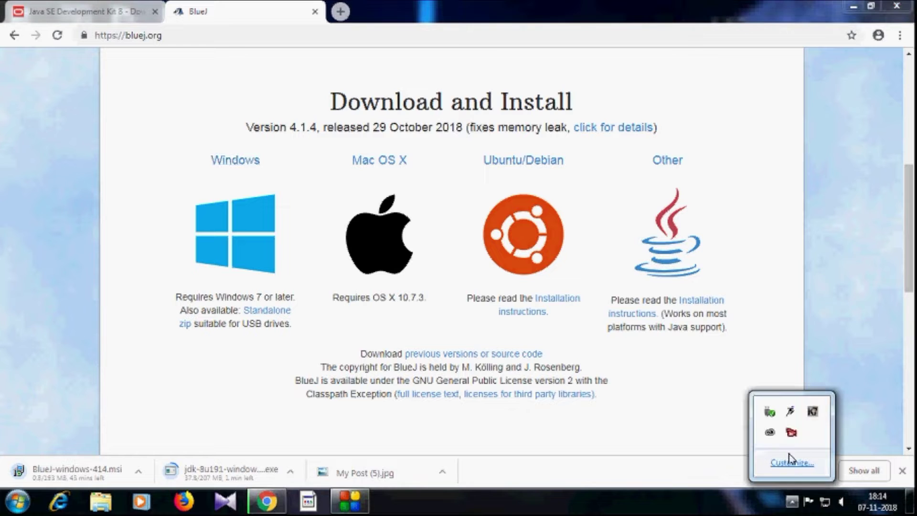
right_click(789, 434)
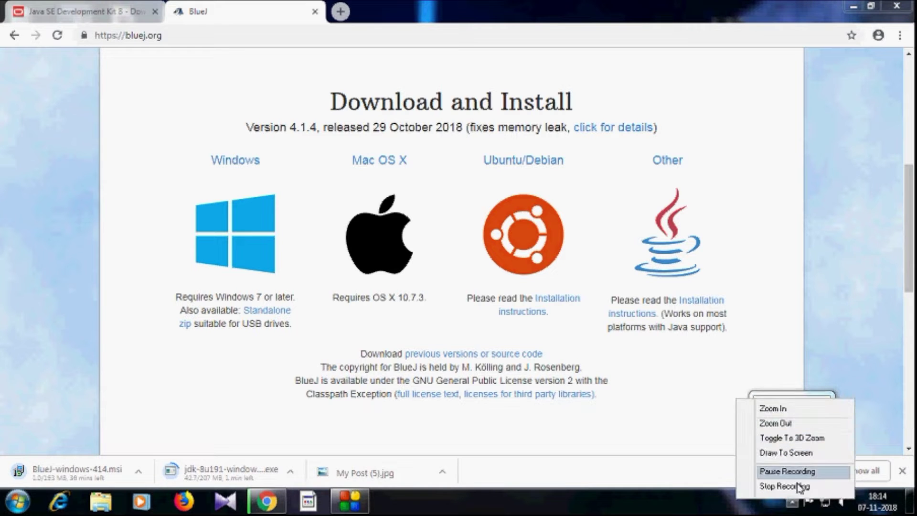
click(785, 486)
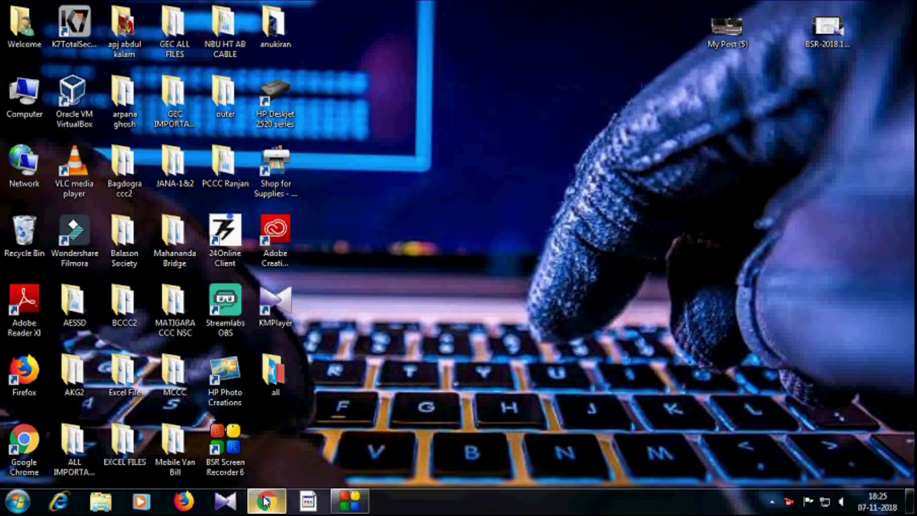
- Try to launch the downloaded JDK 8u191 Windows installer from Chrome, then minimize the browser and refresh the desktop
click(266, 500)
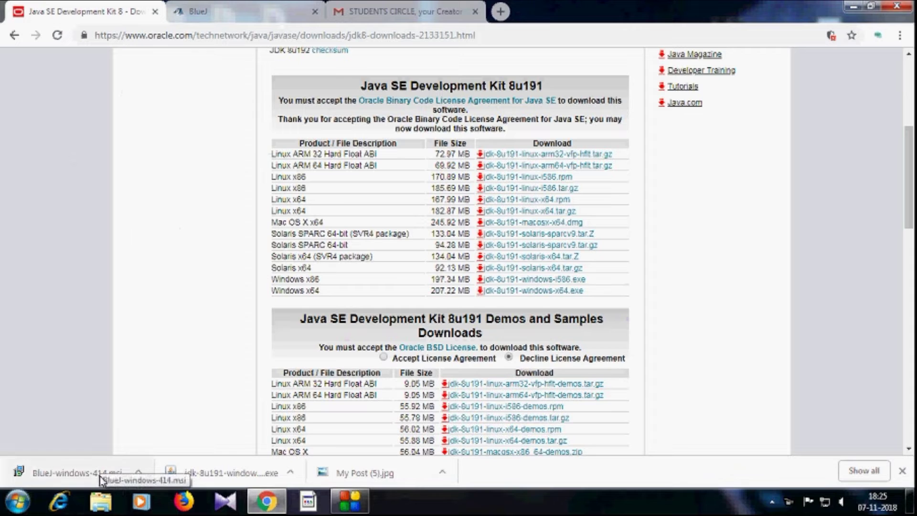
click(290, 473)
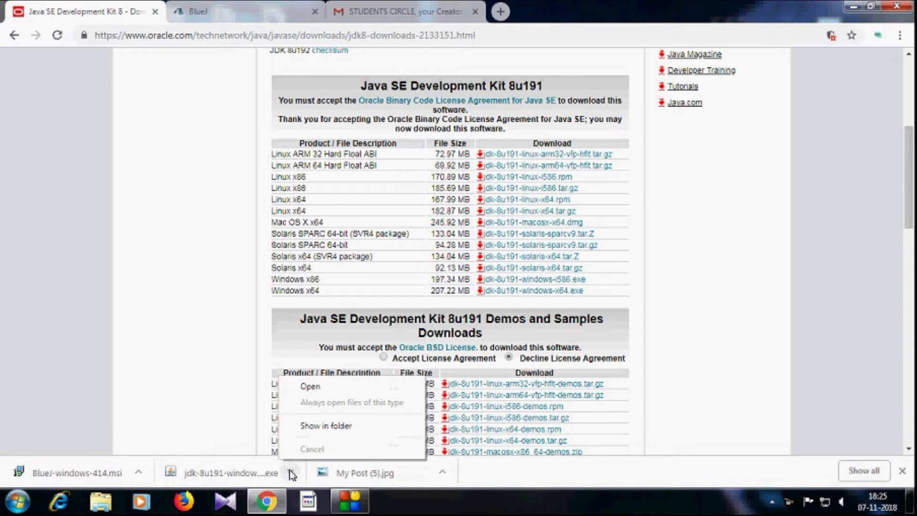
click(310, 386)
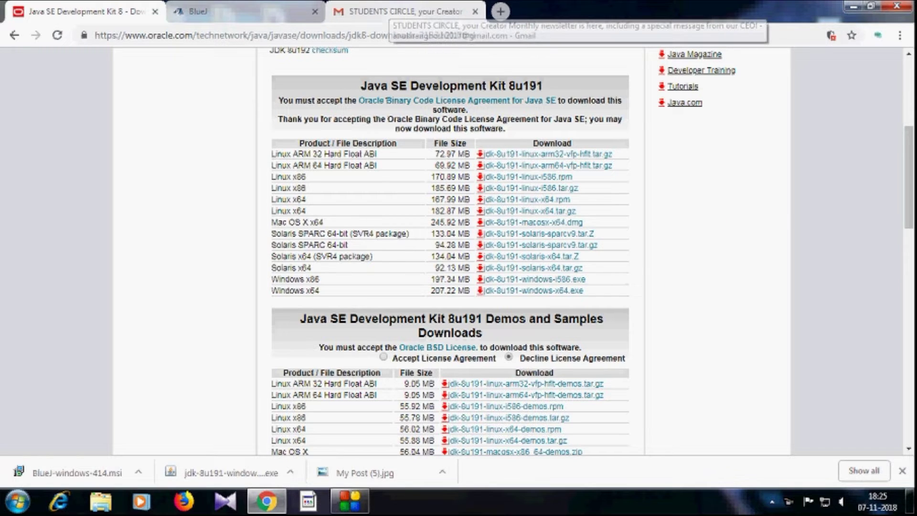
click(855, 7)
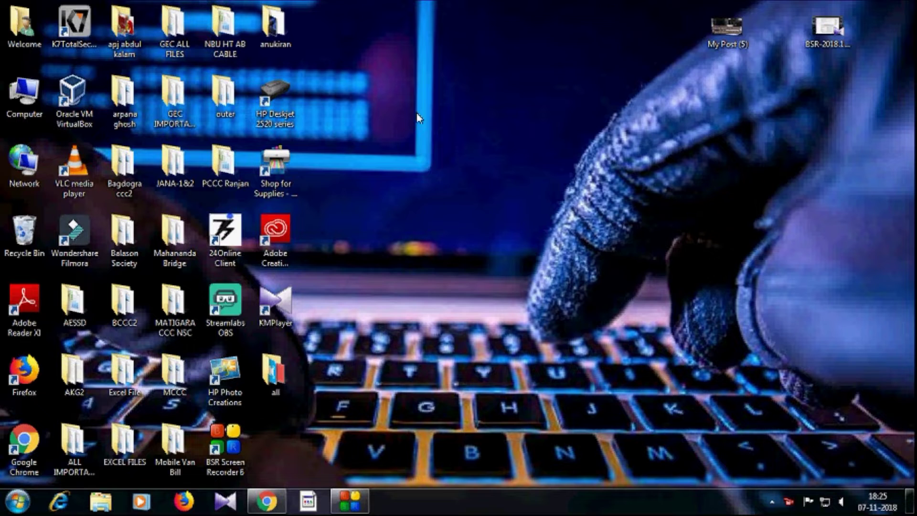
right_click(418, 117)
click(432, 149)
- Return to Chrome, launch the downloaded JDK 8u191 Windows installer, and minimize the browser
mouse_move(280, 505)
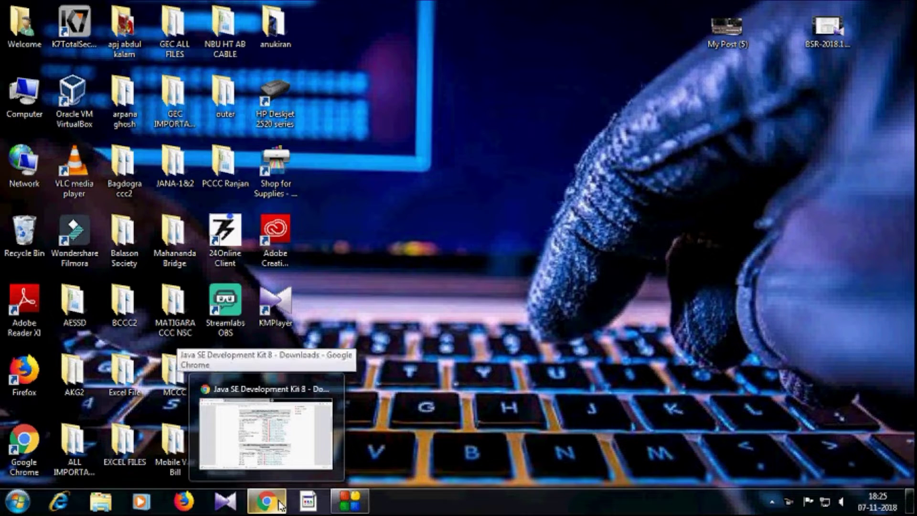
click(279, 505)
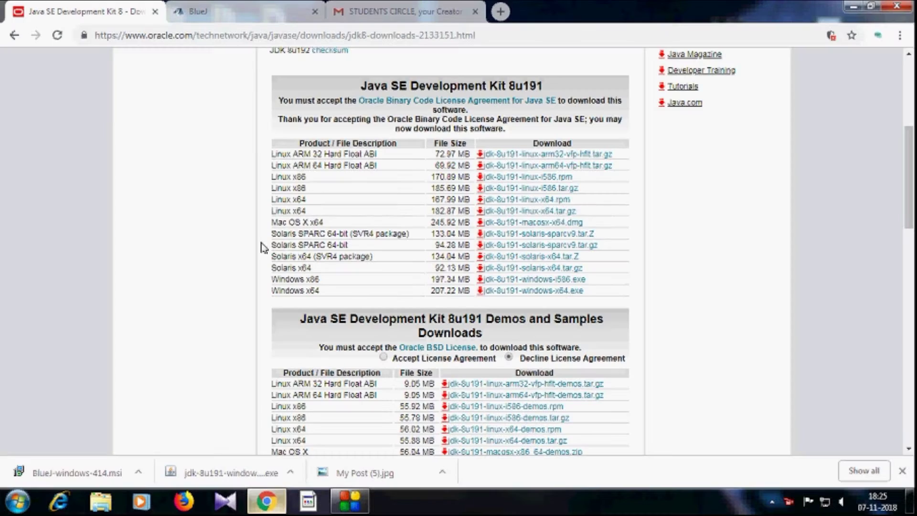
click(289, 473)
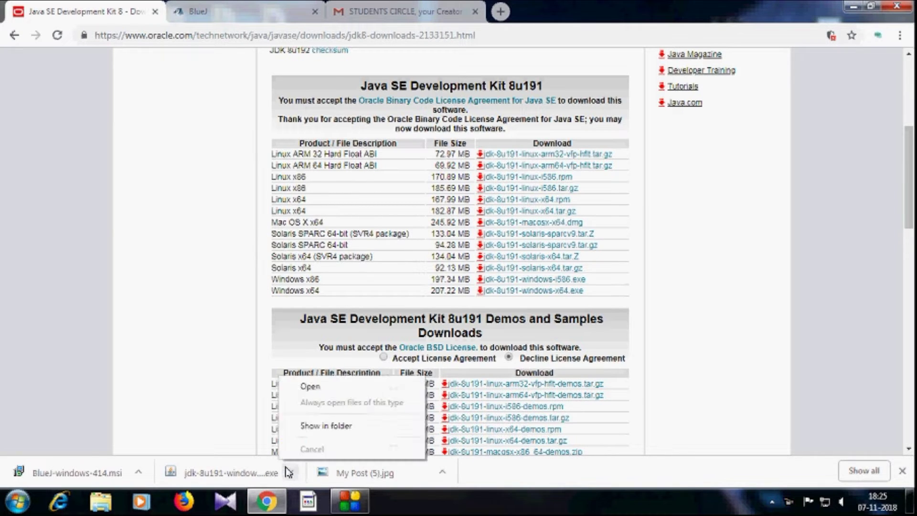
click(293, 388)
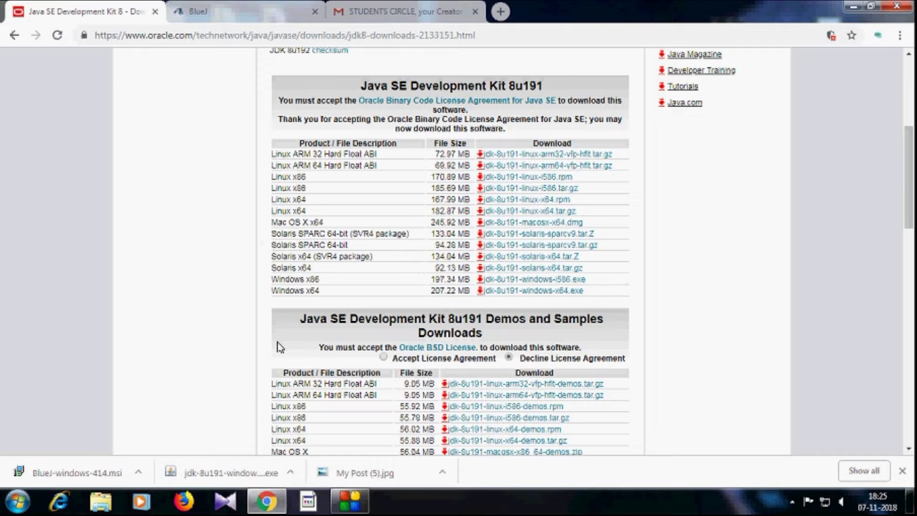
click(857, 5)
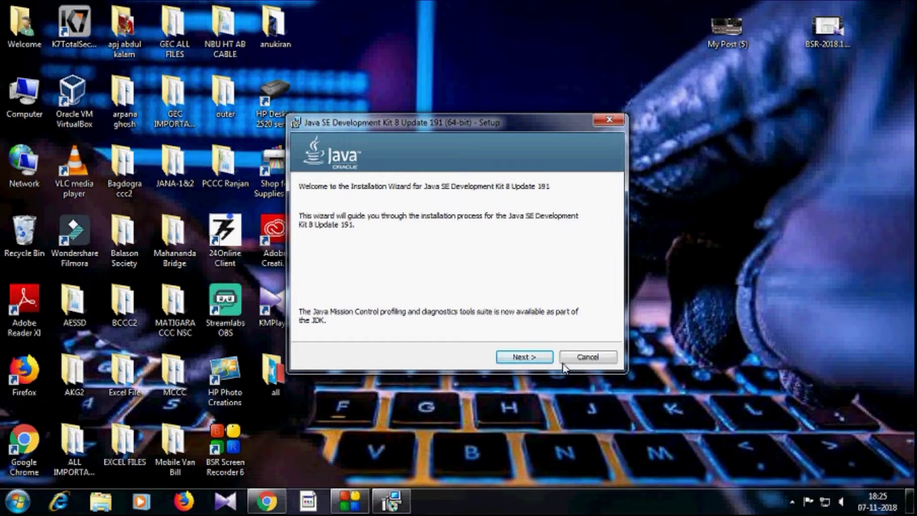
- Install Java SE Development Kit 8 Update 191 with the default features and destination folders, acknowledging the license terms notice
click(529, 358)
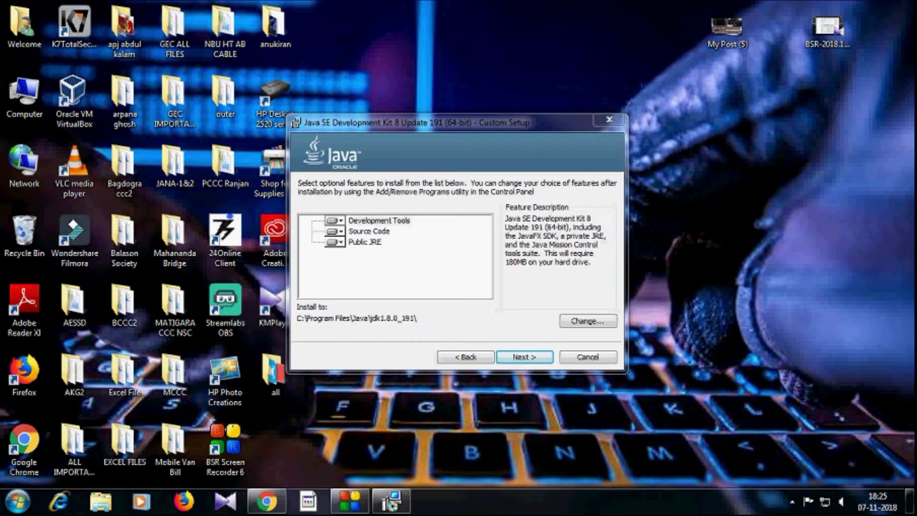
click(526, 358)
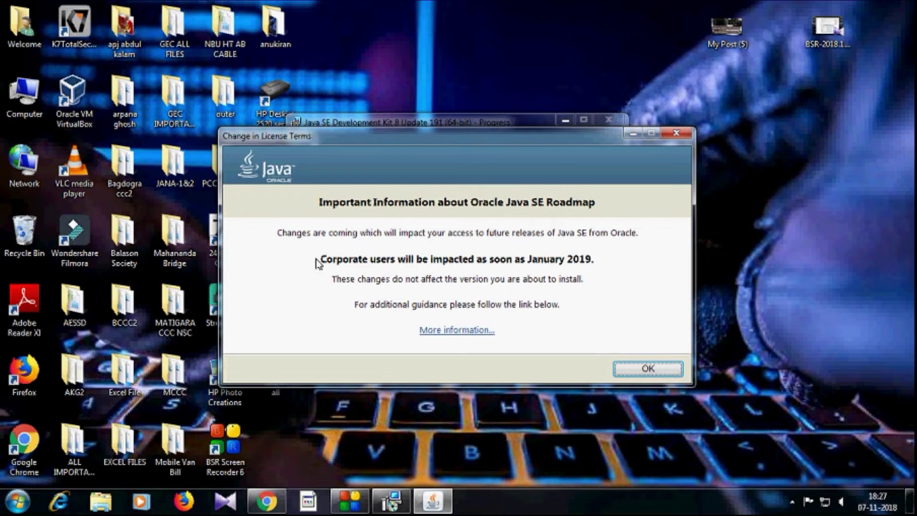
click(647, 370)
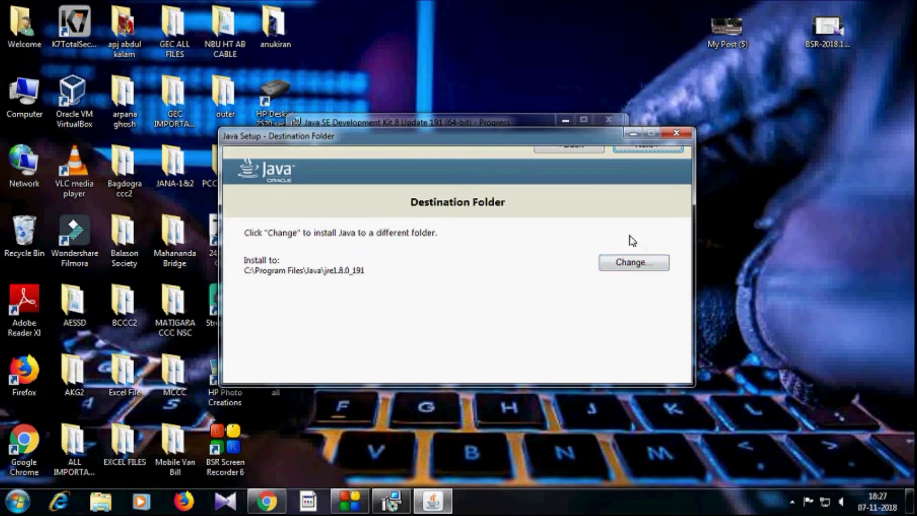
click(649, 148)
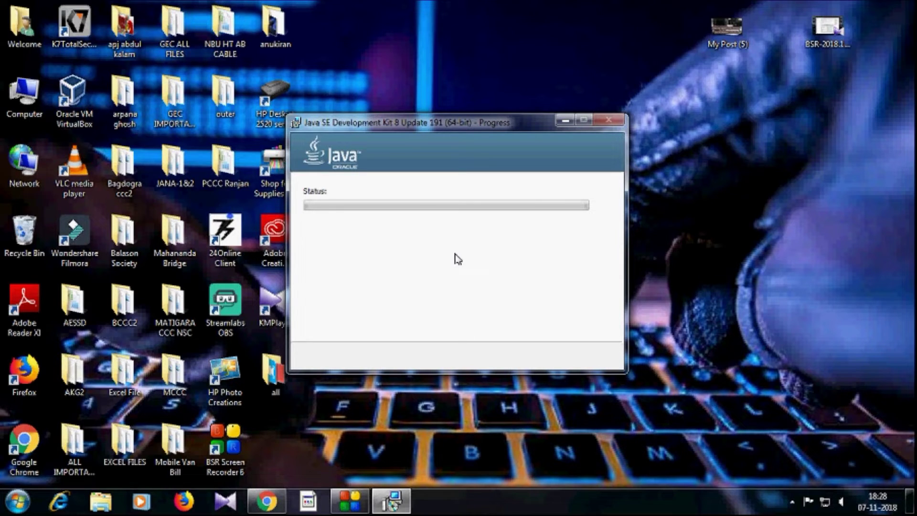
- Close the completed JDK setup wizard and refresh the desktop
click(261, 507)
click(261, 506)
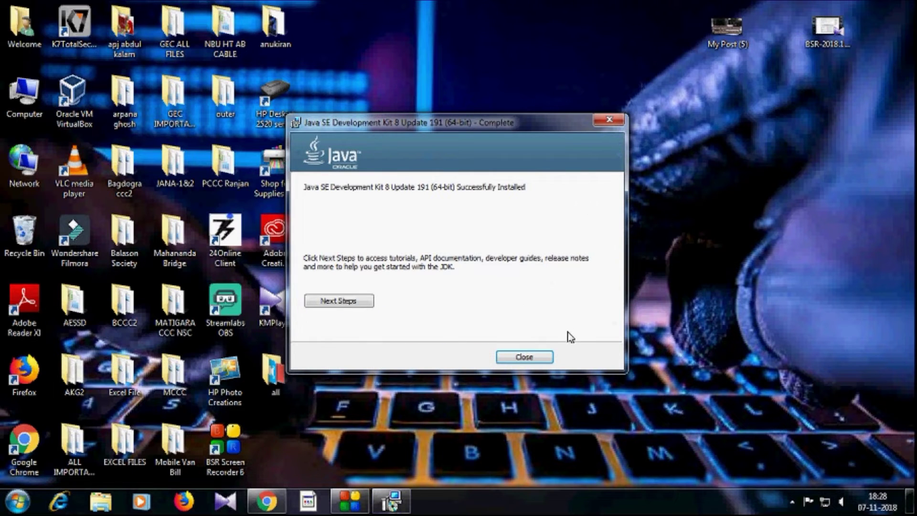
click(518, 357)
right_click(418, 112)
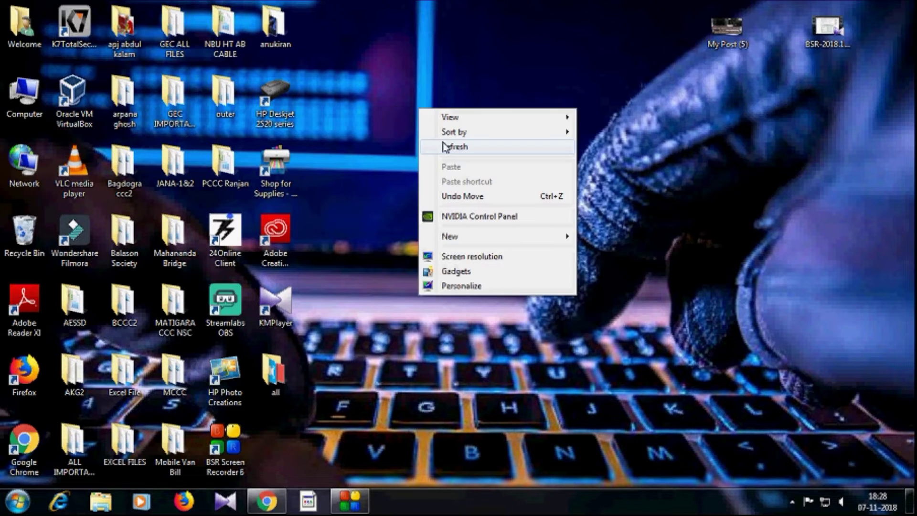
click(444, 147)
- Open the downloaded BlueJ-windows-414.msi from Chrome and allow it to run despite the unknown publisher
click(266, 501)
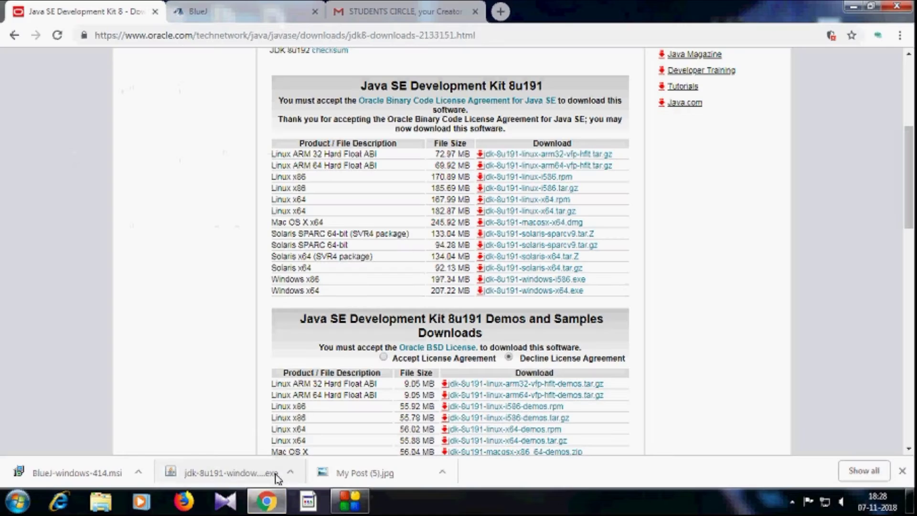
click(138, 475)
click(152, 387)
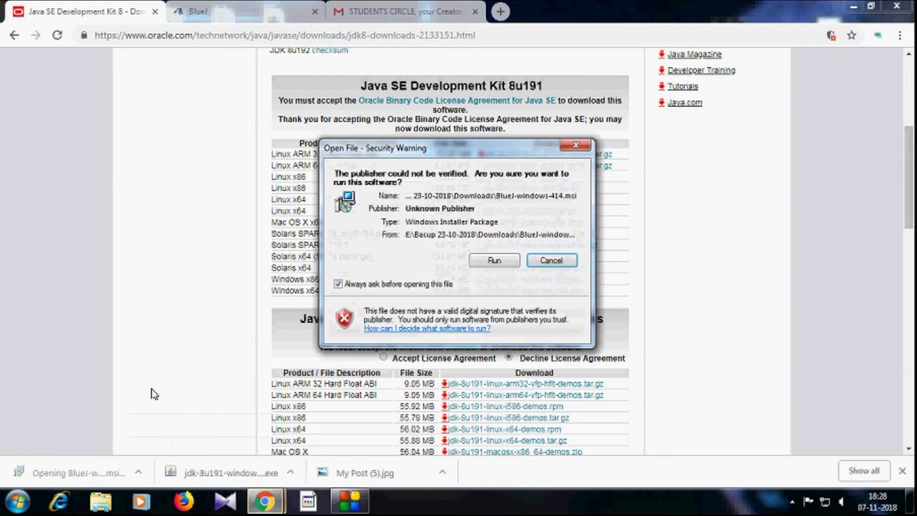
click(479, 260)
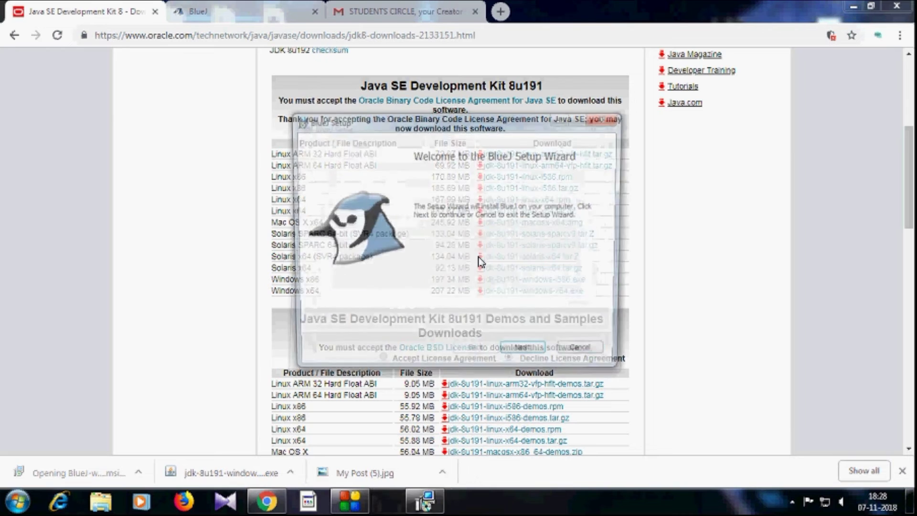
- Install BlueJ to C:\Program Files (x86)\BlueJ\ with file associations, program menu and desktop shortcuts, and finish the setup wizard
click(529, 355)
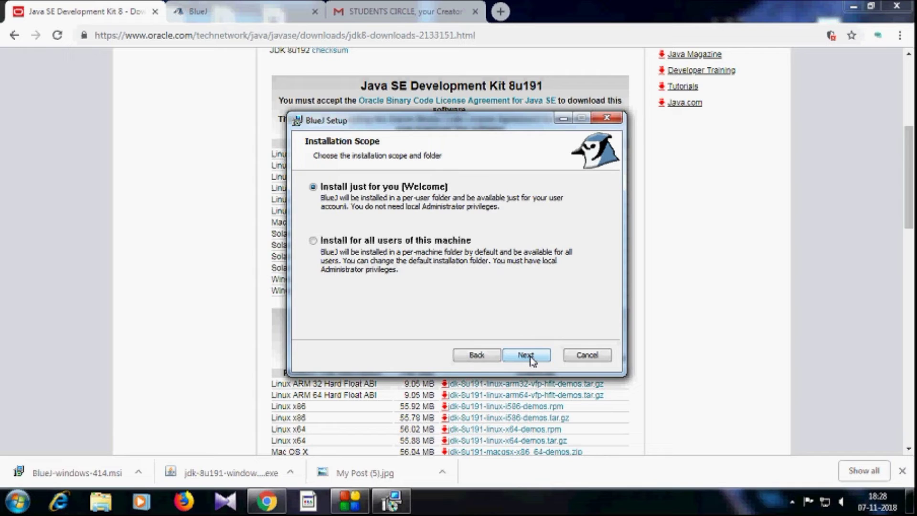
click(529, 355)
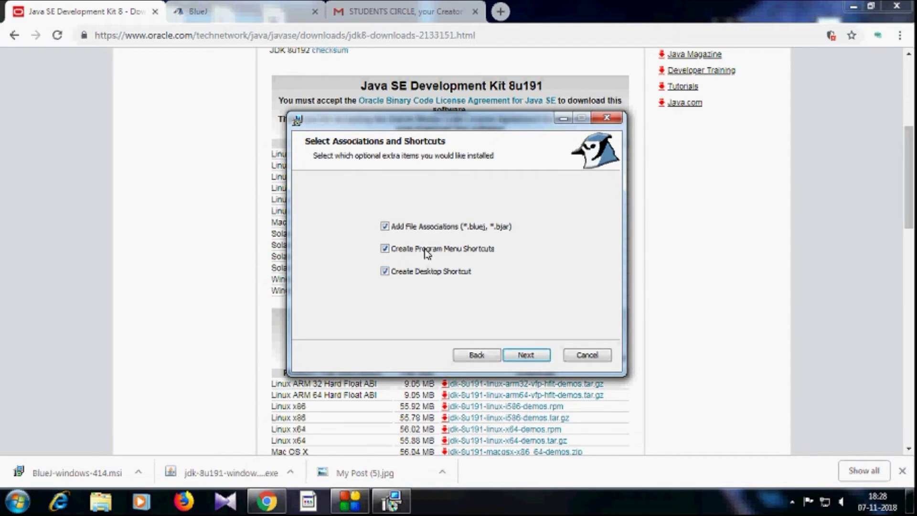
click(526, 354)
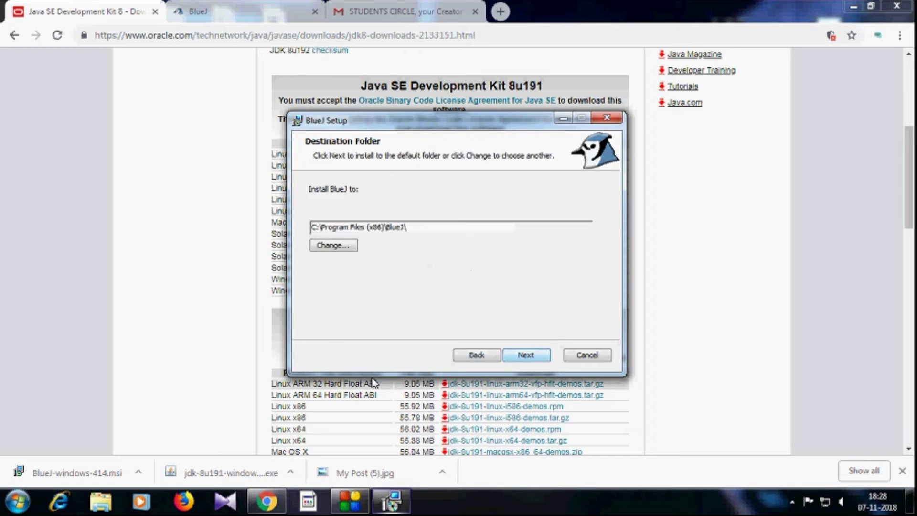
click(539, 357)
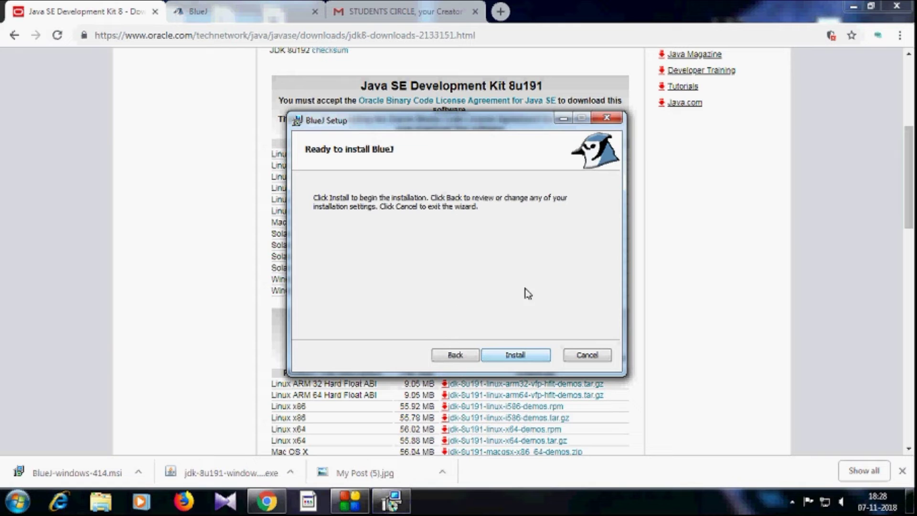
click(528, 357)
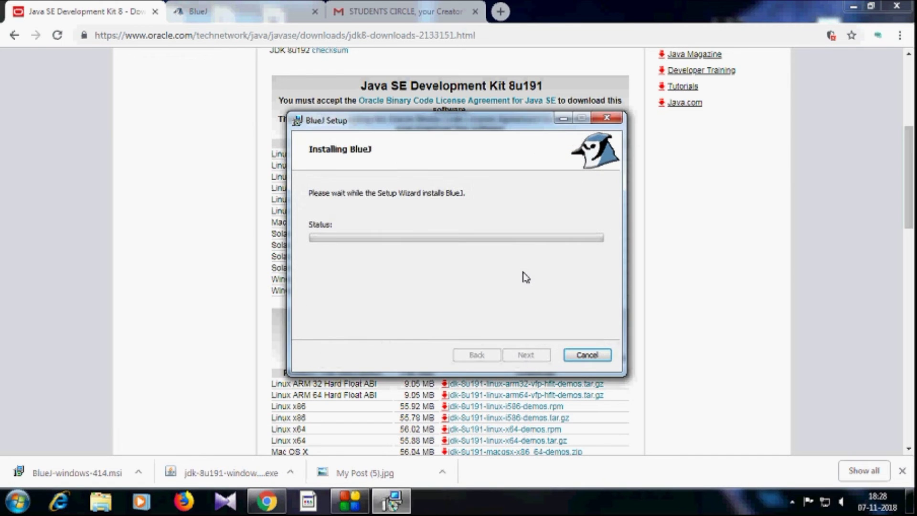
click(853, 6)
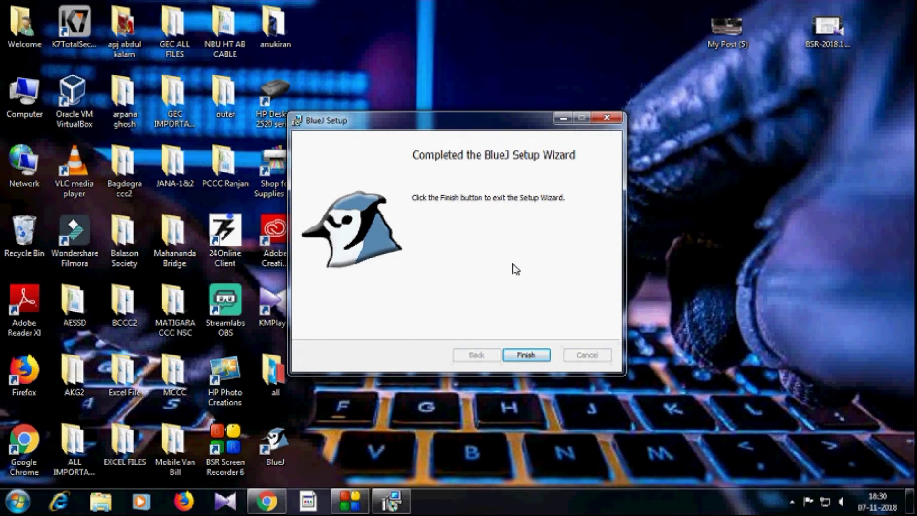
click(540, 357)
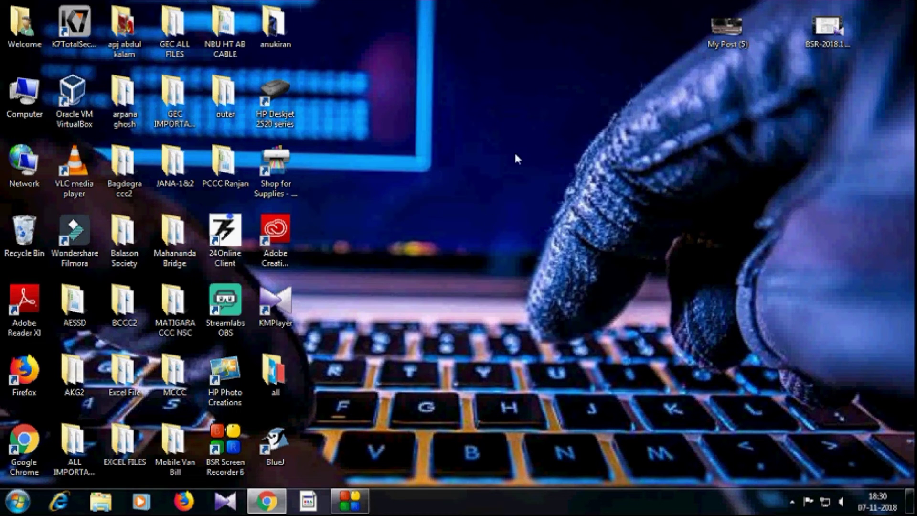
- Launch BlueJ from its desktop shortcut, decline research participation, and maximize the main window
right_click(521, 164)
right_click(522, 179)
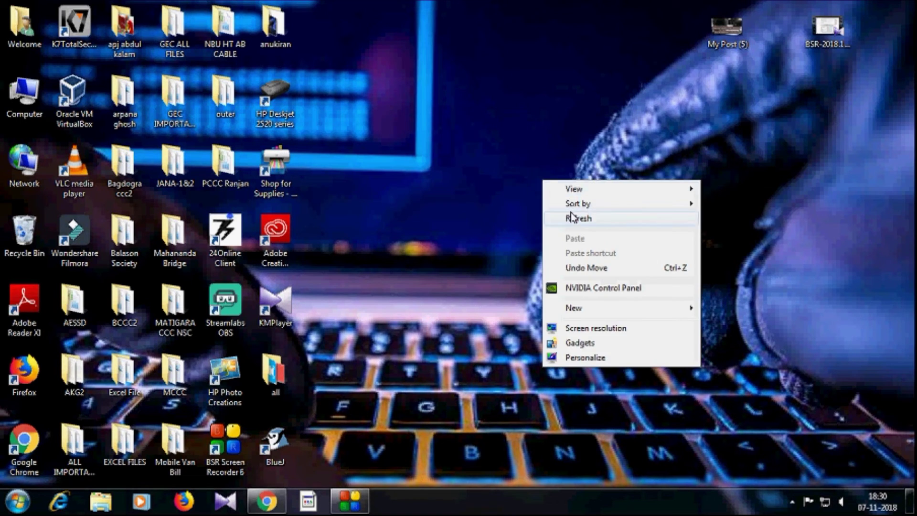
click(554, 217)
click(285, 445)
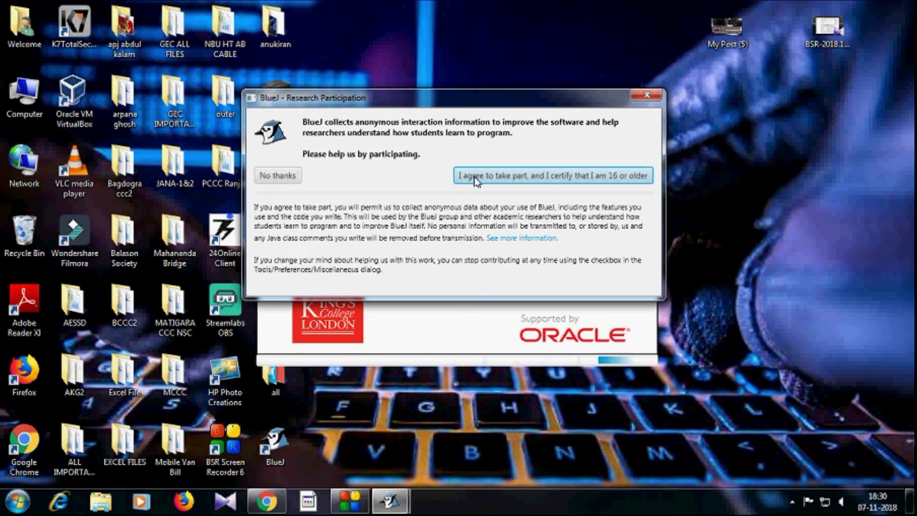
click(291, 176)
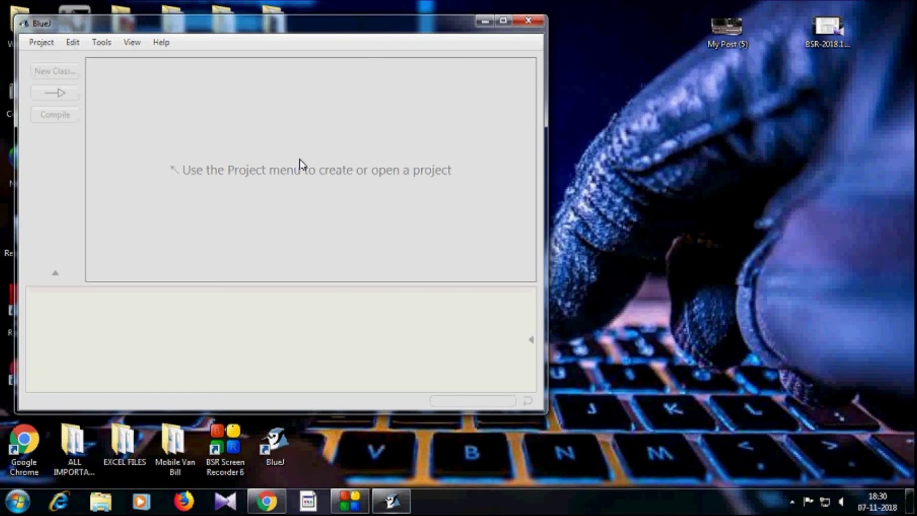
click(503, 20)
- Create a new project named studentscircle in C:\Users\Welcome and maximize its window
click(23, 24)
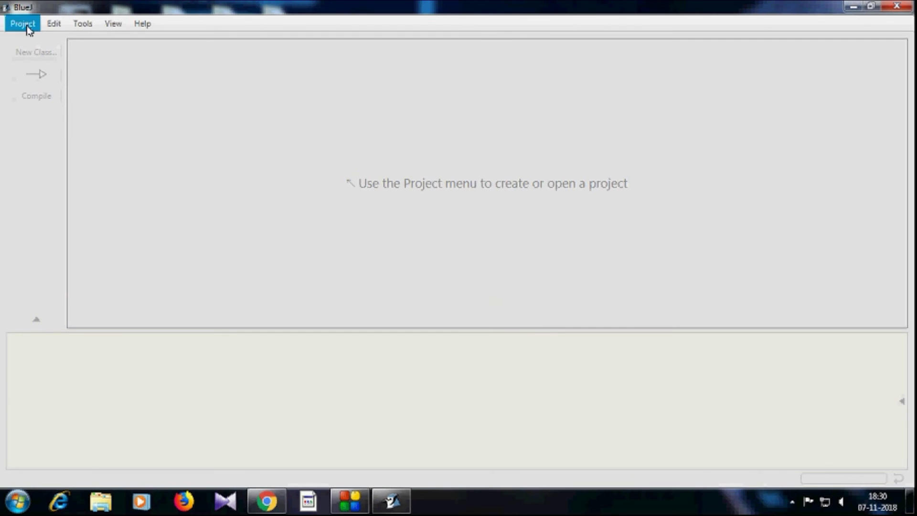
click(23, 25)
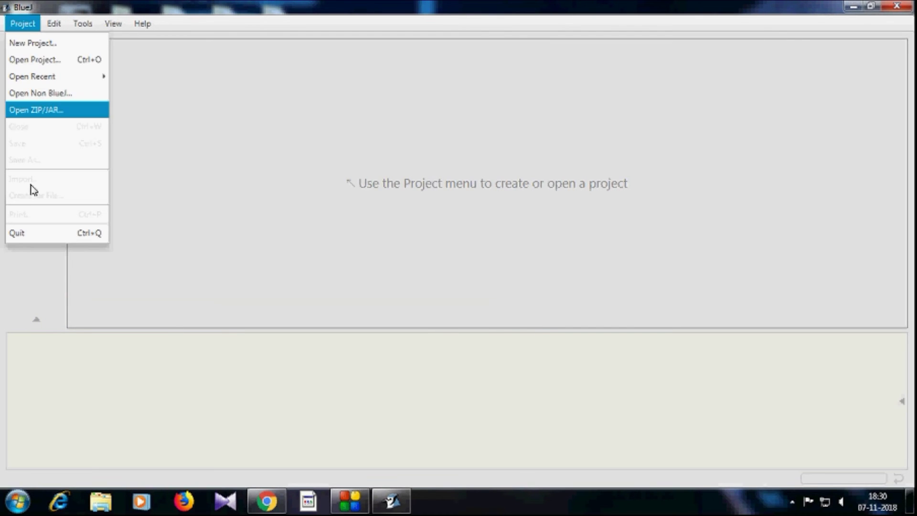
click(63, 48)
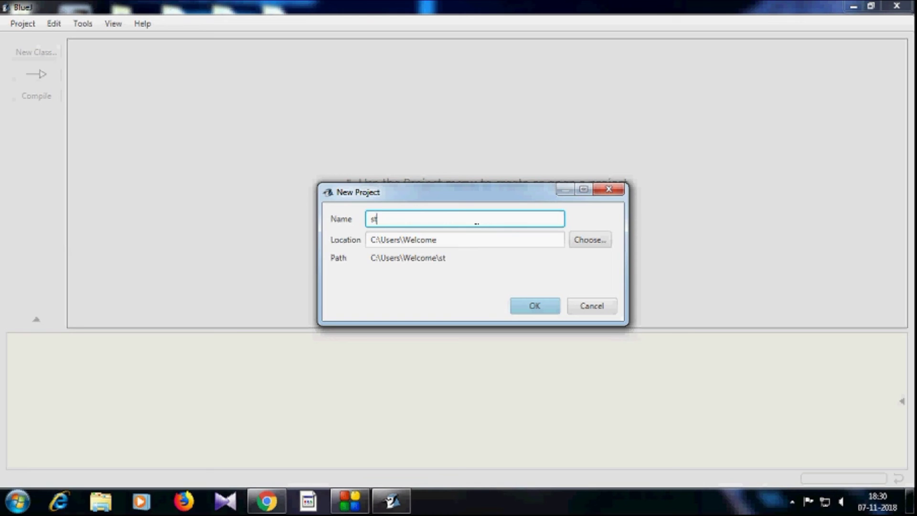
text(studentscircle)
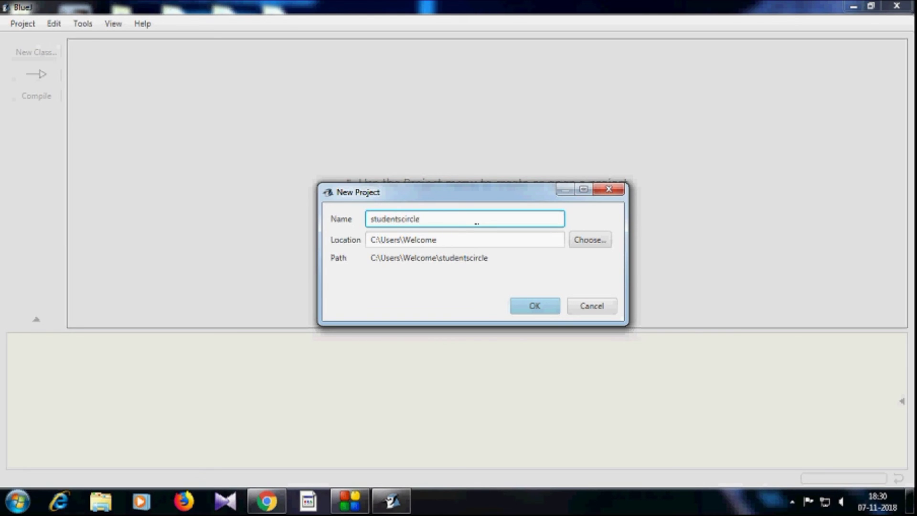
key(Return)
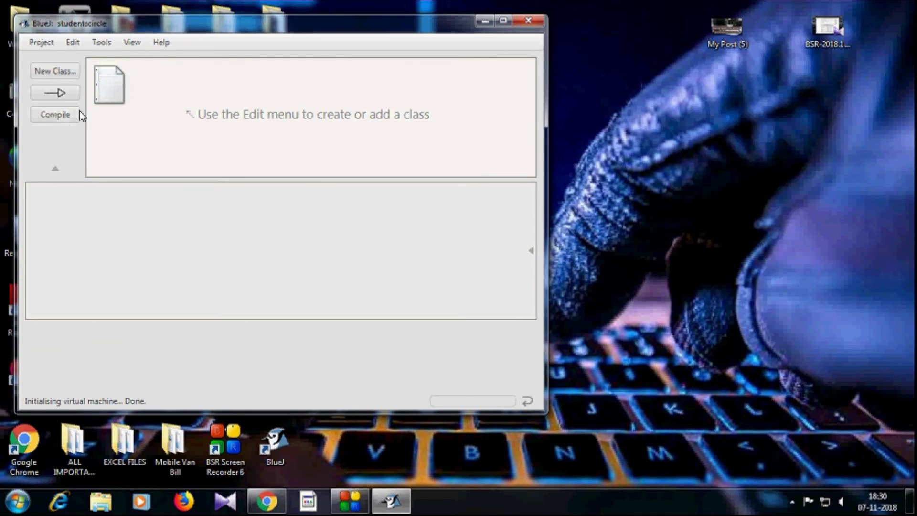
click(502, 21)
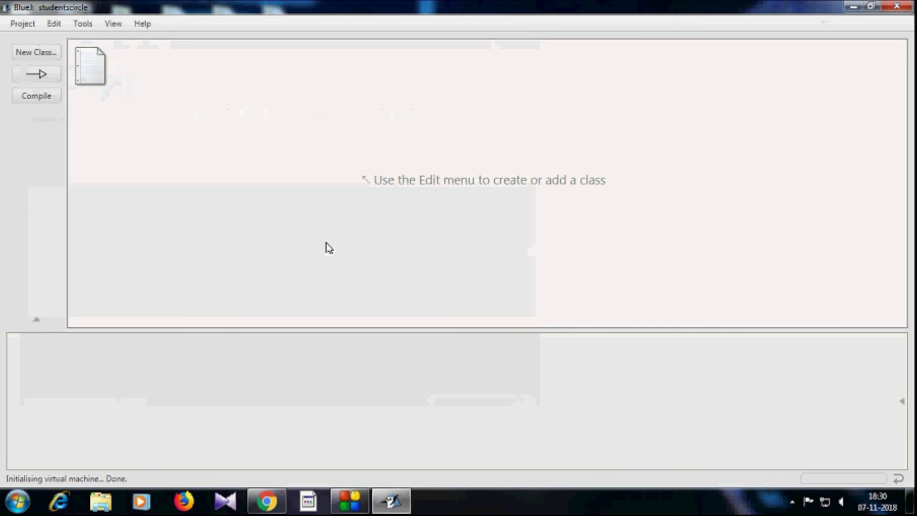
- View and close the project's README file, and add a new Java class named akg of type Class
double_click(93, 85)
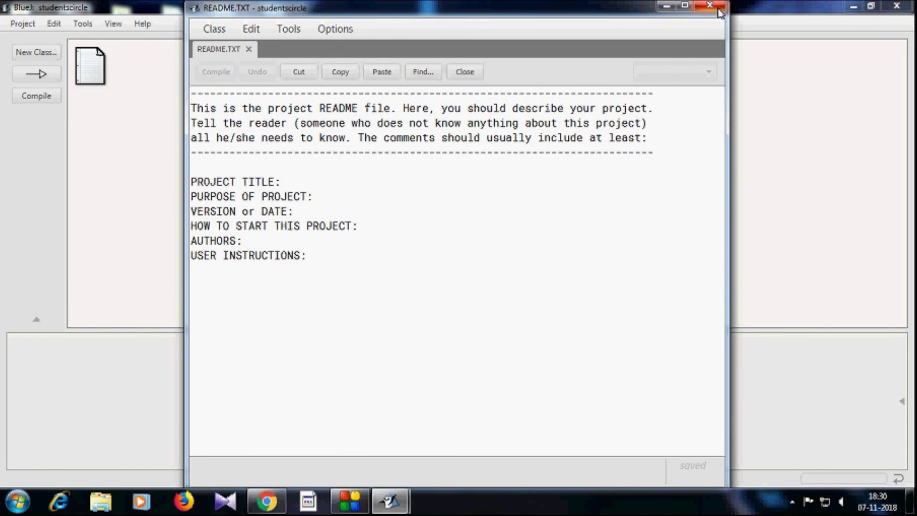
click(709, 6)
click(54, 55)
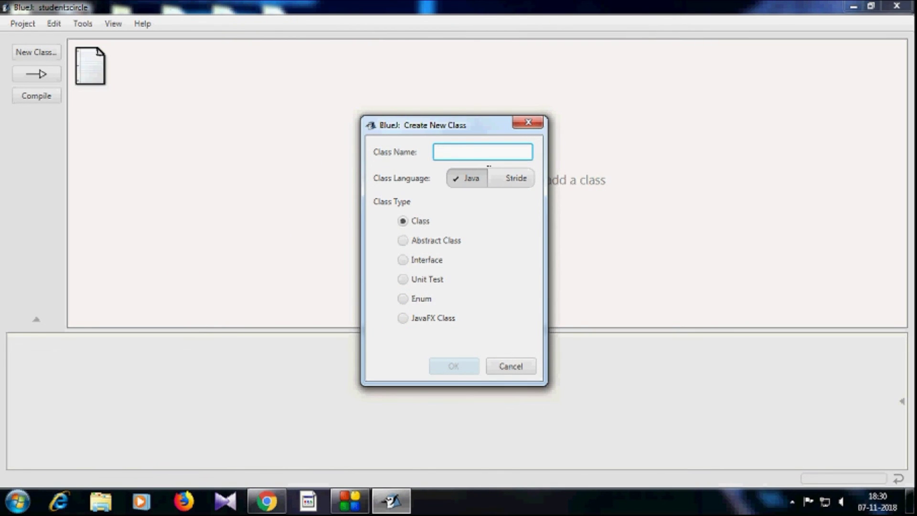
text(akg)
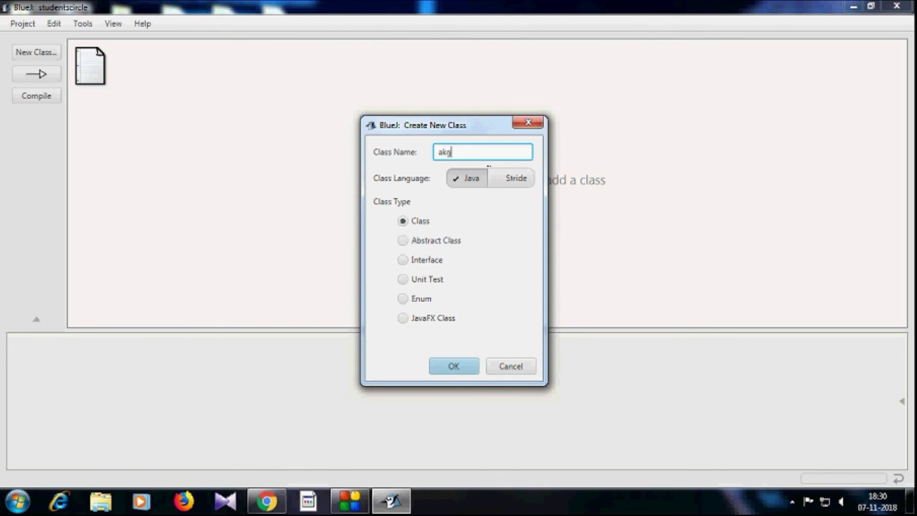
key(Return)
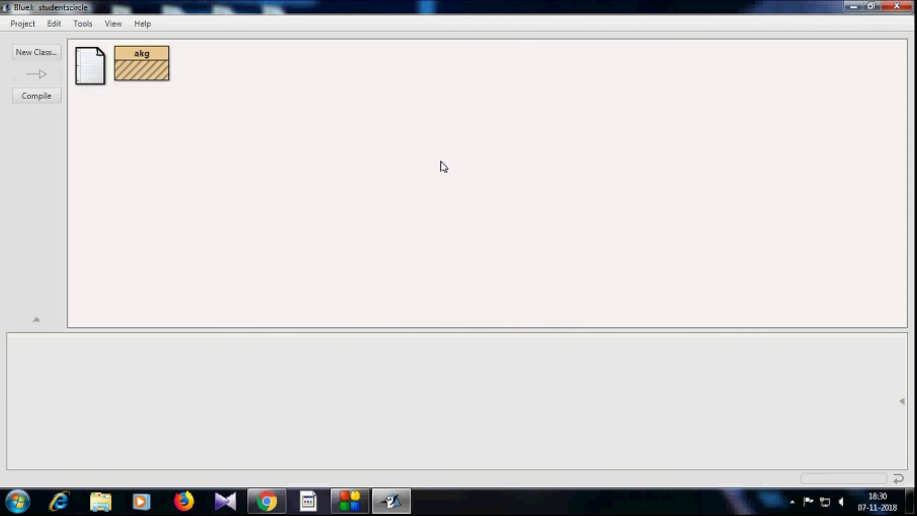
- Minimize the studentscircle project window and refresh the desktop
click(852, 9)
right_click(623, 218)
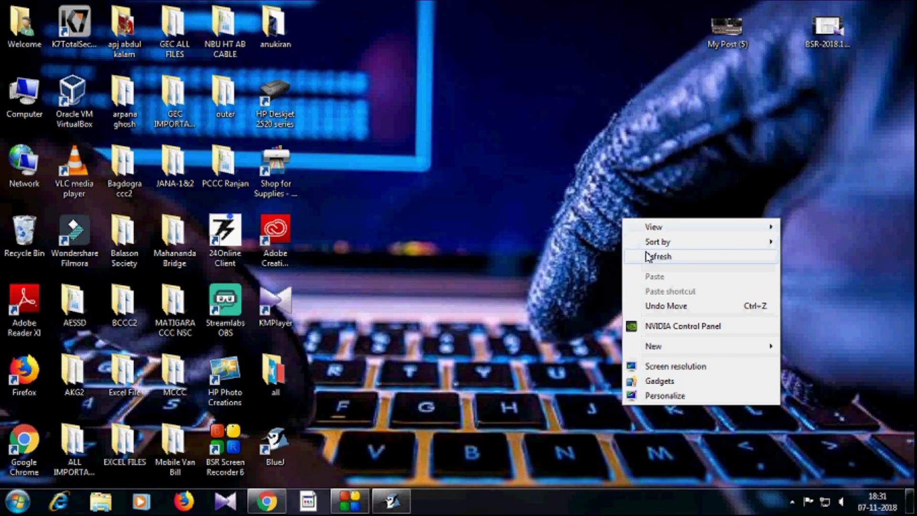
click(648, 256)
click(792, 500)
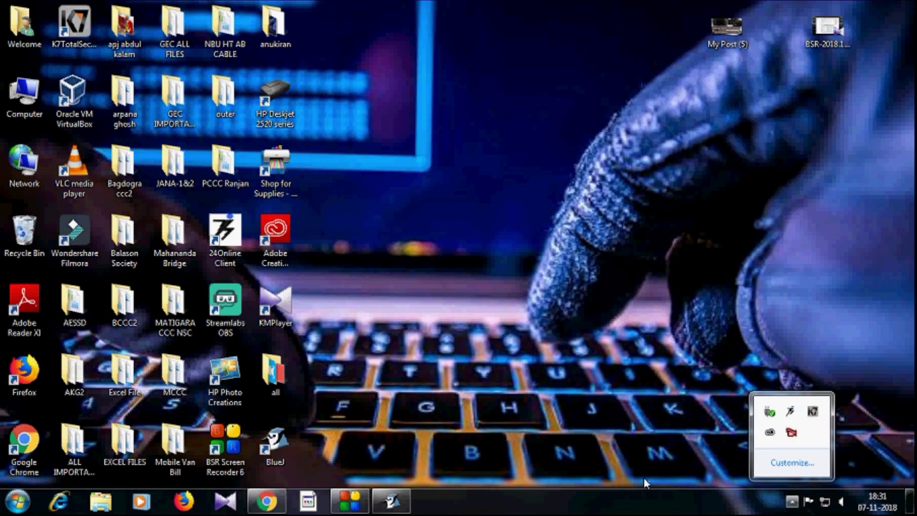
right_click(791, 432)
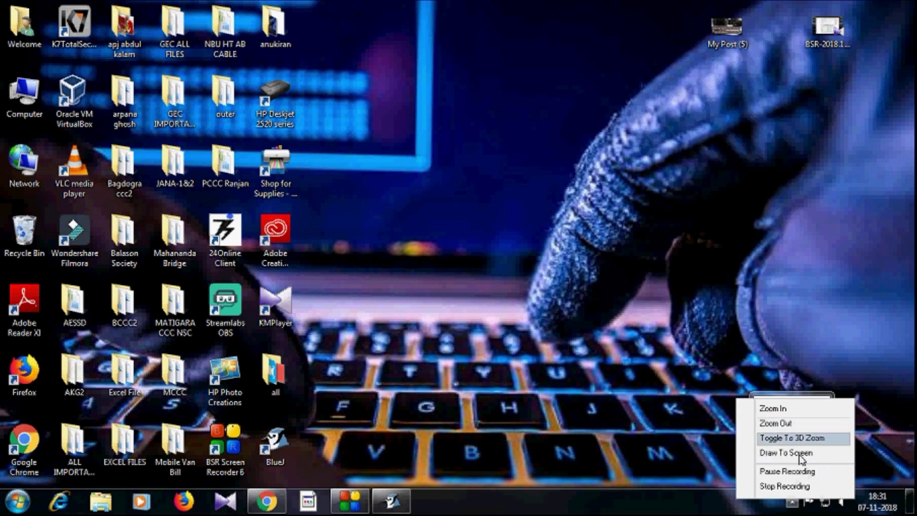
click(788, 486)
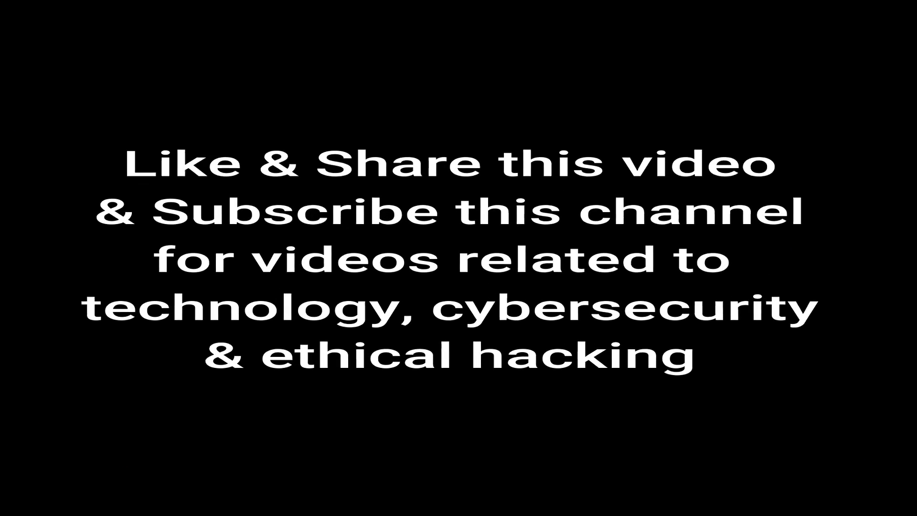